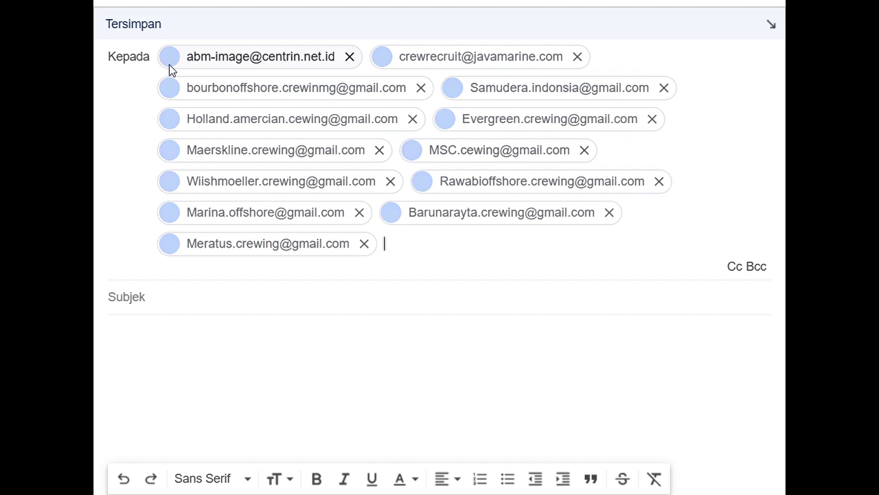
- Start a new blank message with Tulis (Compose)
mouse_move(171, 69)
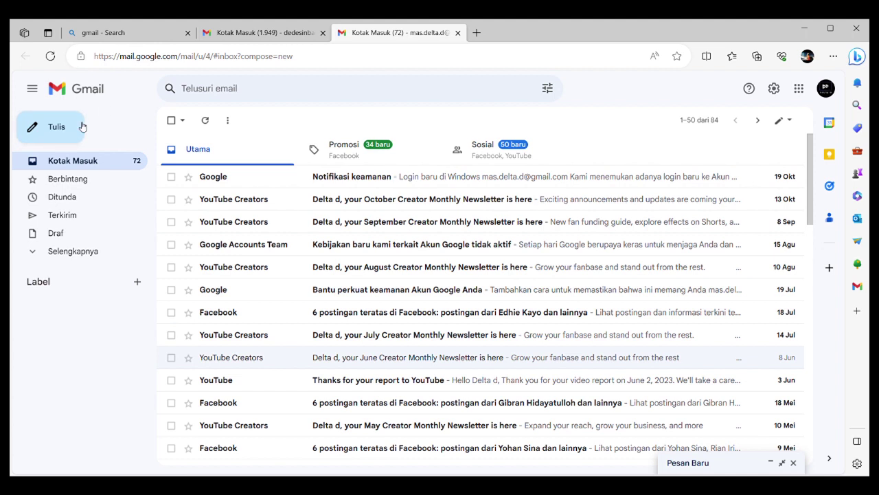
click(76, 125)
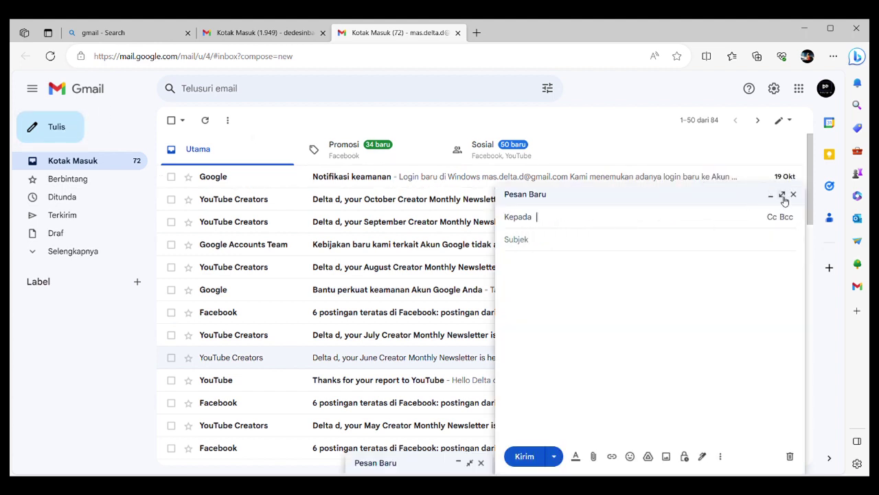
- Address the full-size draft to the Maersk Line crewing e-mail address, minimize it, and expand the folder list
click(782, 194)
click(180, 134)
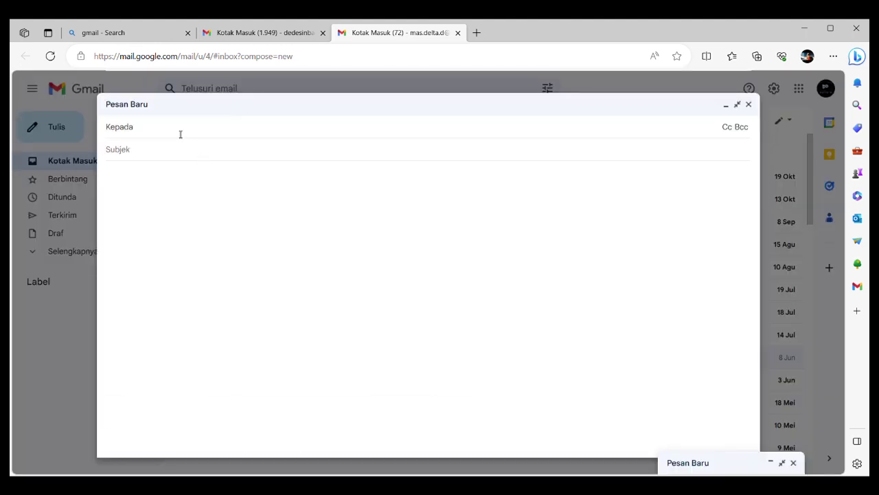
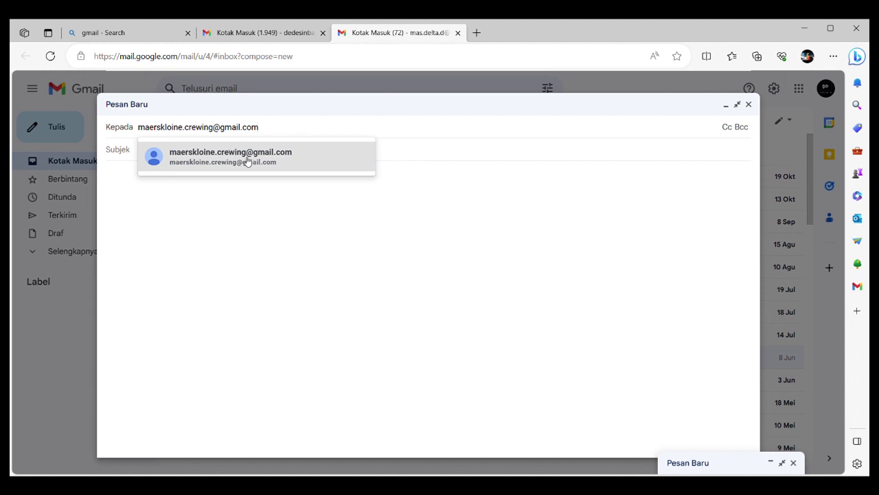
click(246, 161)
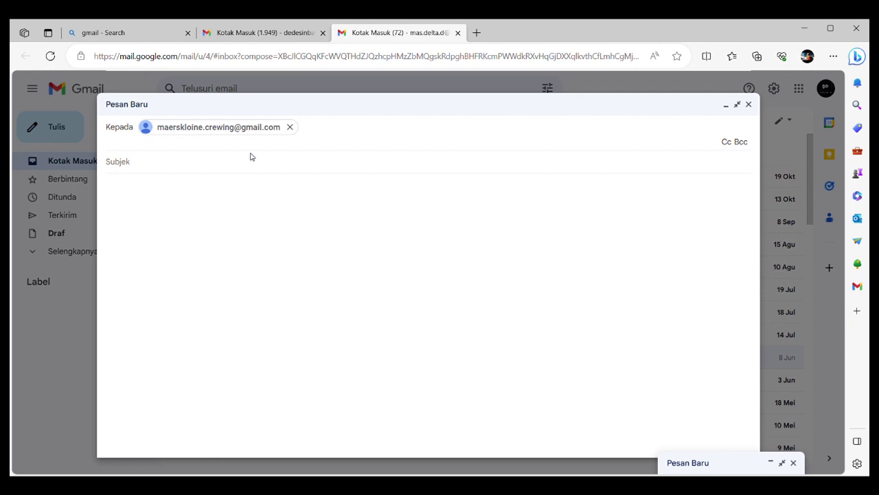
click(169, 320)
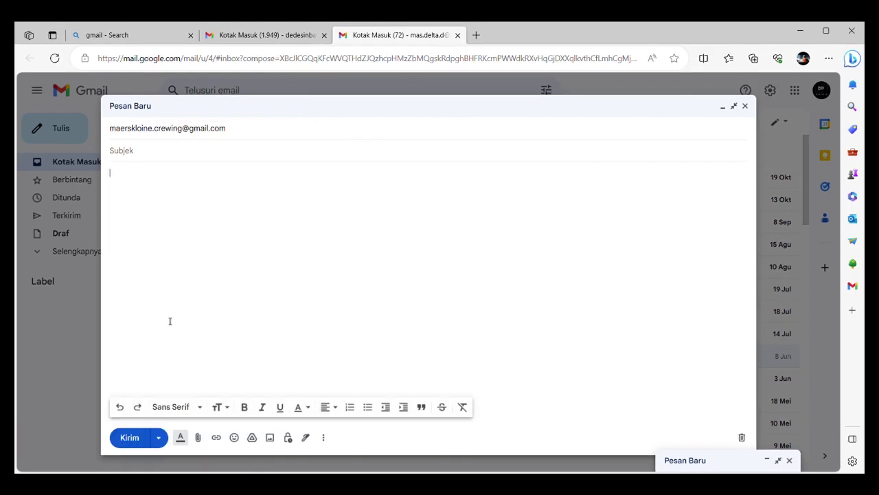
click(62, 288)
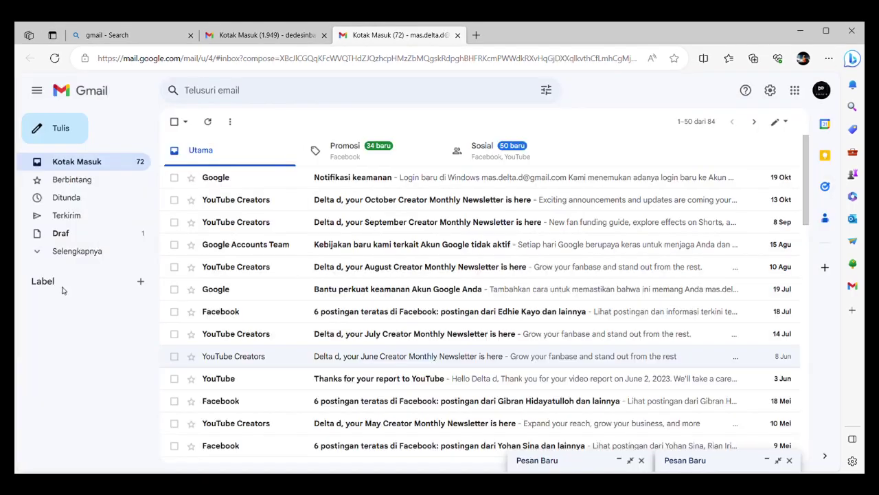
click(39, 252)
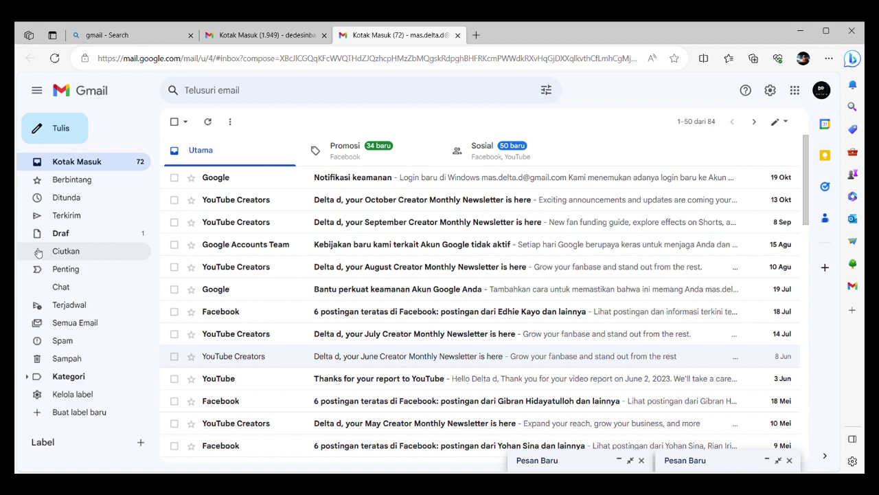
- Open the Spam folder
click(78, 348)
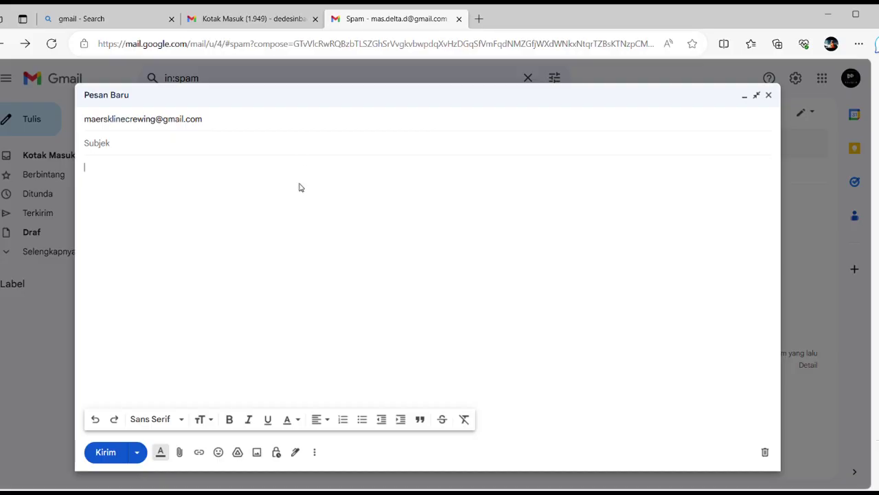
click(172, 142)
text(Job Application AB Bulker 10000 DWT)
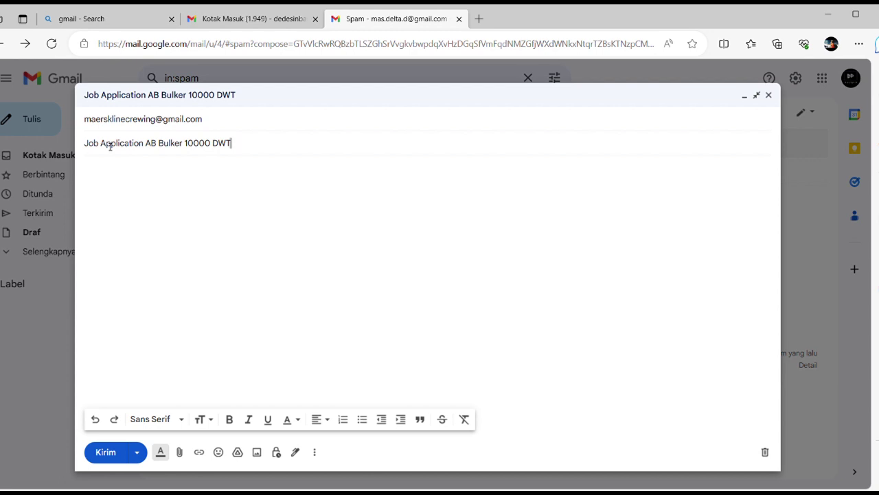
key(BackSpace)
key(BackSpace)
key(BackSpace)
key(BackSpace)
key(BackSpace)
key(BackSpace)
key(BackSpace)
key(BackSpace)
key(BackSpace)
key(BackSpace)
key(BackSpace)
key(BackSpace)
key(BackSpace)
key(BackSpace)
key(BackSpace)
key(BackSpace)
key(BackSpace)
key(BackSpace)
key(BackSpace)
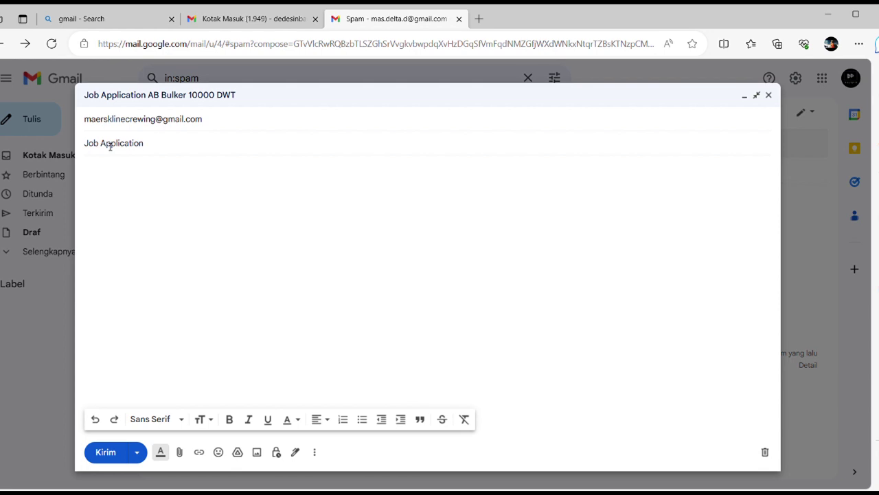
text(Second )
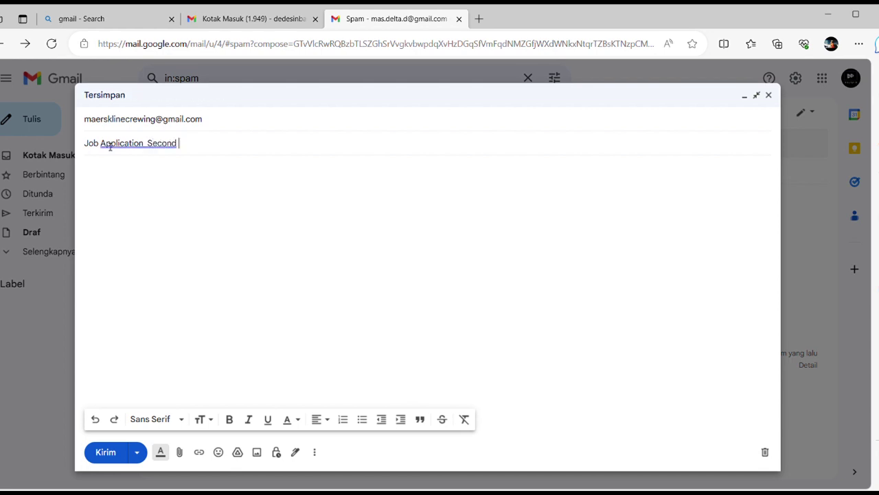
text(Officer AHTS)
key(BackSpace)
key(BackSpace)
key(BackSpace)
key(BackSpace)
key(BackSpace)
key(BackSpace)
key(BackSpace)
key(BackSpace)
key(BackSpace)
key(BackSpace)
key(BackSpace)
key(BackSpace)
key(BackSpace)
key(BackSpace)
key(BackSpace)
key(BackSpace)
key(BackSpace)
key(BackSpace)
key(BackSpace)
key(BackSpace)
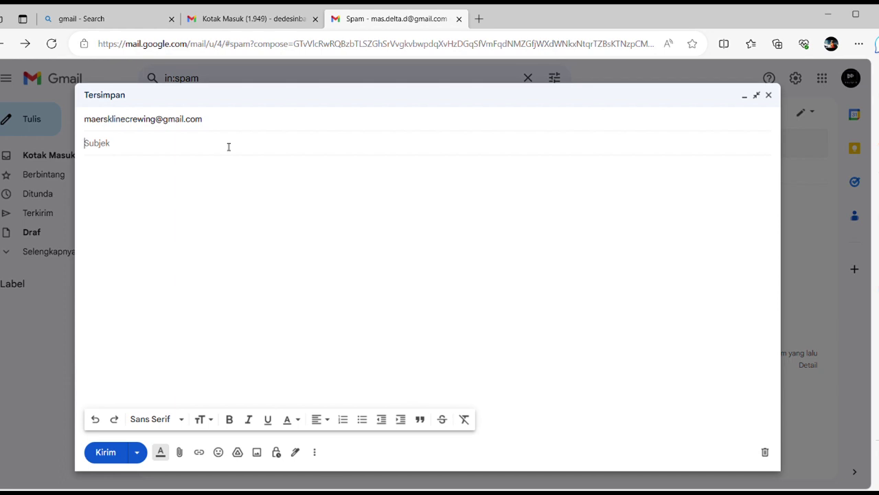
- Retype the draft subject as 'Job Application AB Bulk Carrier with Crane OPerator', fixing typos
text(JO)
text(ob App)
text(lication)
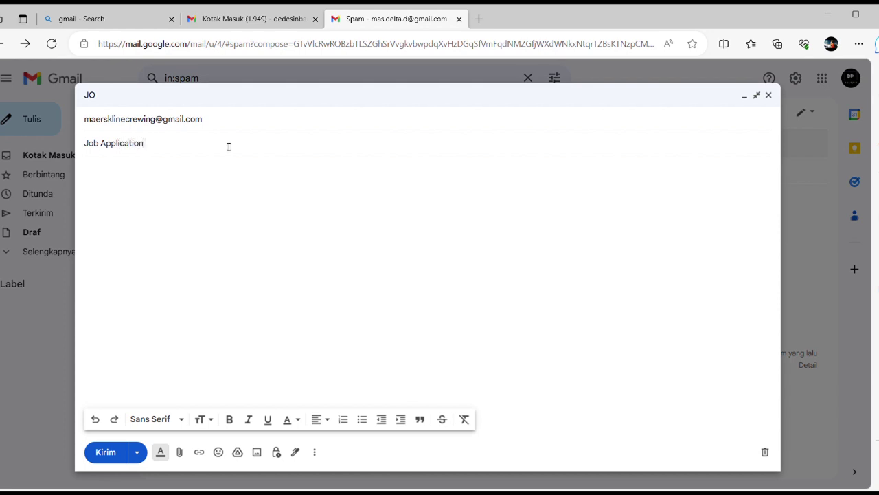
text( CO Crewboat with )
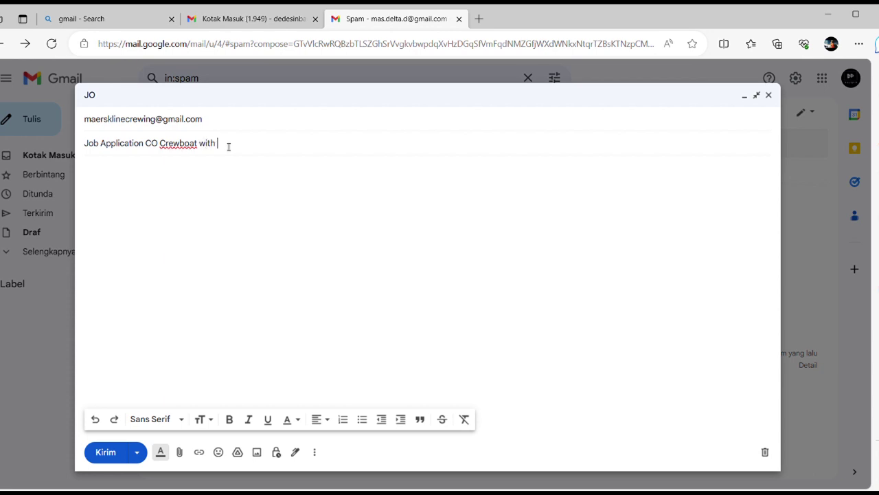
text(MArlin Test score 100)
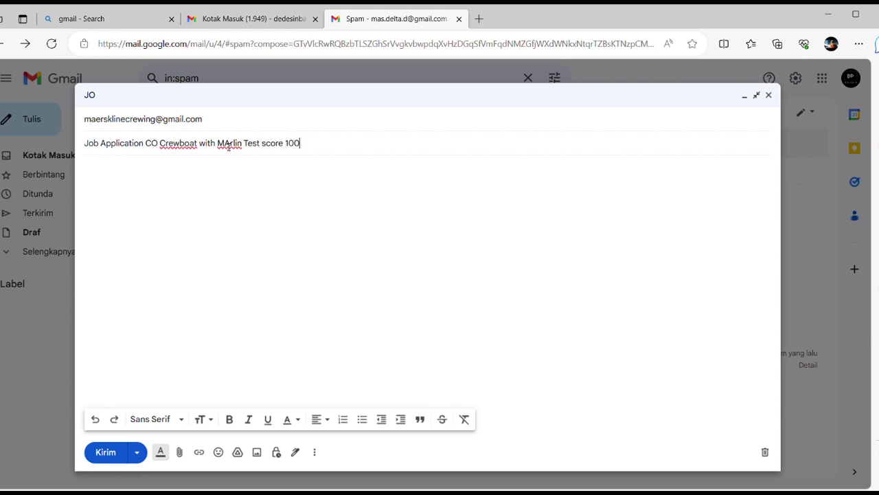
key(BackSpace)
key(BackSpace)
key(BackSpace)
key(BackSpace)
key(BackSpace)
key(BackSpace)
key(BackSpace)
key(BackSpace)
key(BackSpace)
key(BackSpace)
key(BackSpace)
key(BackSpace)
key(BackSpace)
key(BackSpace)
key(BackSpace)
key(BackSpace)
key(BackSpace)
key(BackSpace)
key(BackSpace)
key(BackSpace)
text(AB Bulk Carrier wiu)
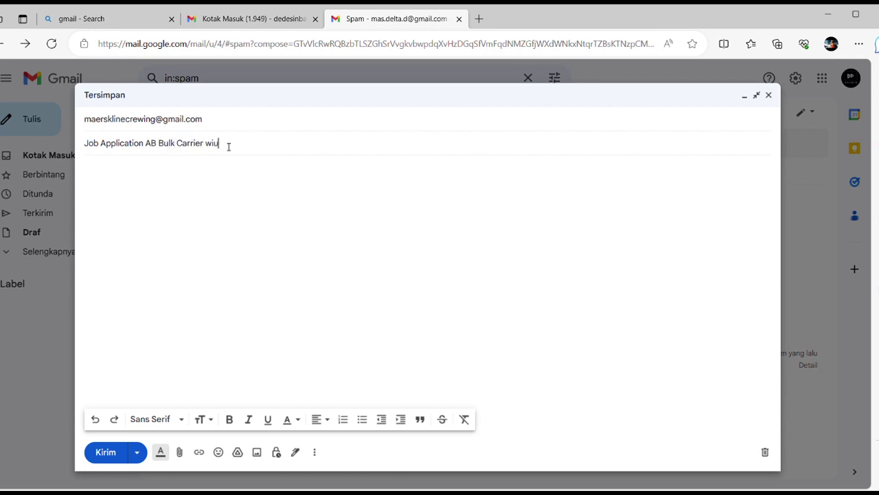
key(BackSpace)
text(th Grane OPerator)
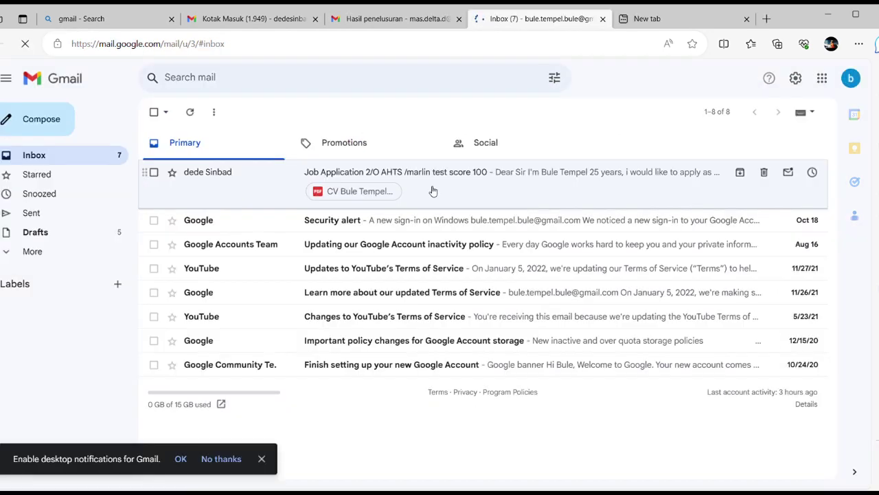
- Search the mailbox for '2/O', then go back to the inbox
click(248, 82)
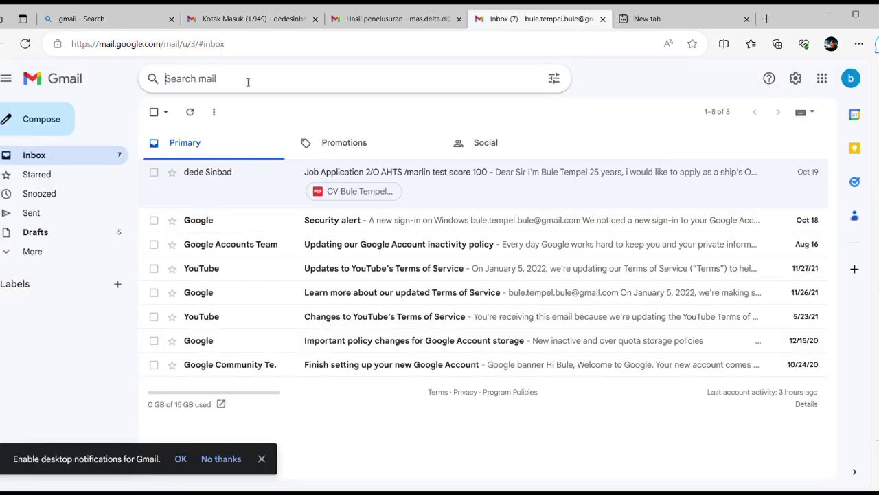
text(2/O)
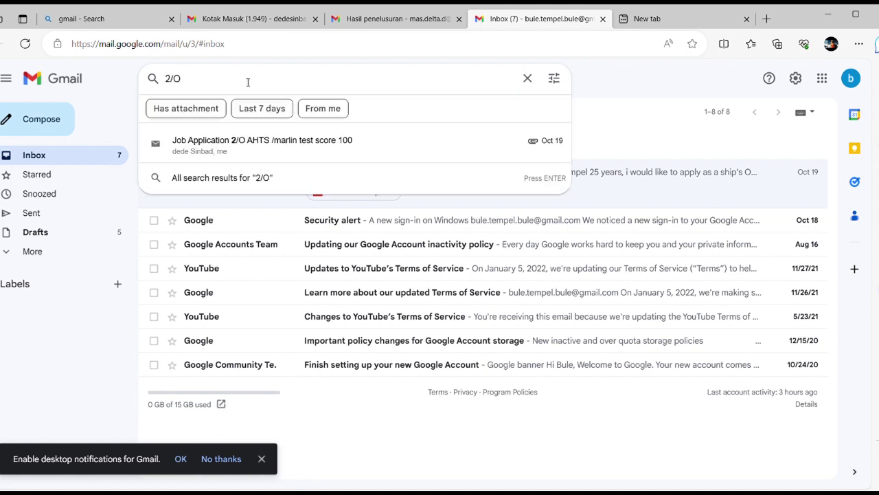
key(Return)
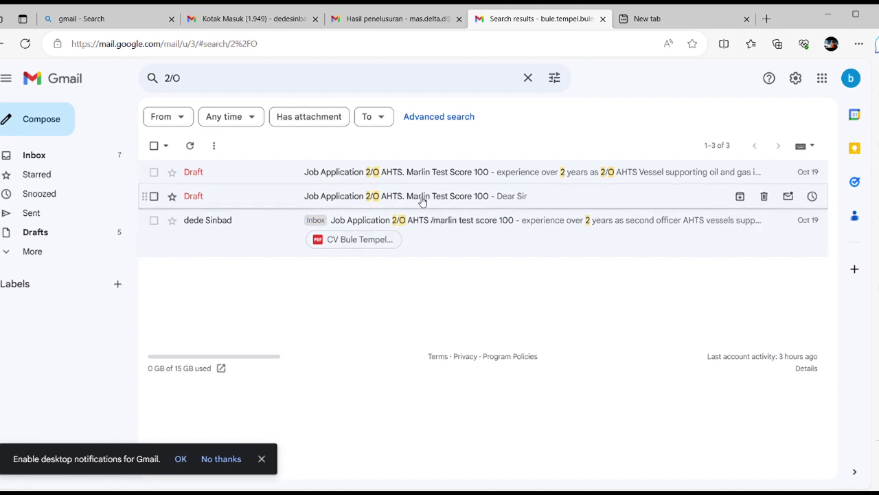
click(75, 160)
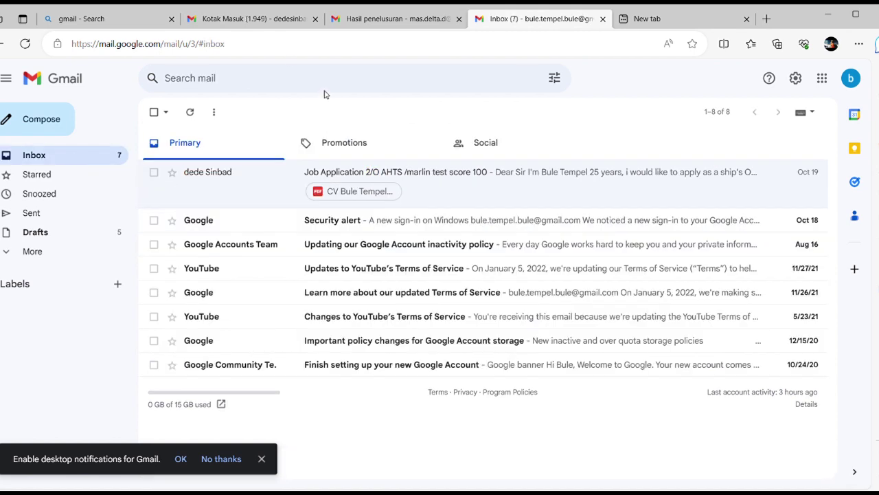
- Search '2/o' again and open the Job Application 2/O AHTS email
click(261, 84)
text(2/o)
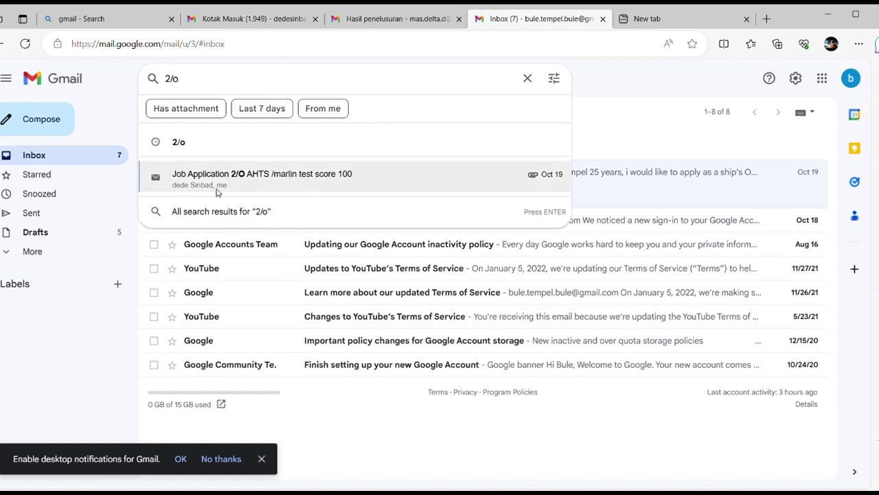
click(244, 180)
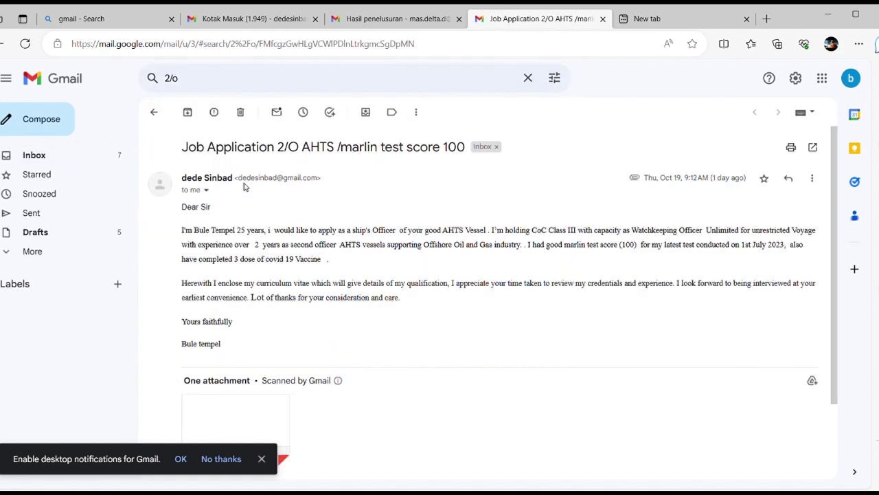
scroll(396, 253, down, 3)
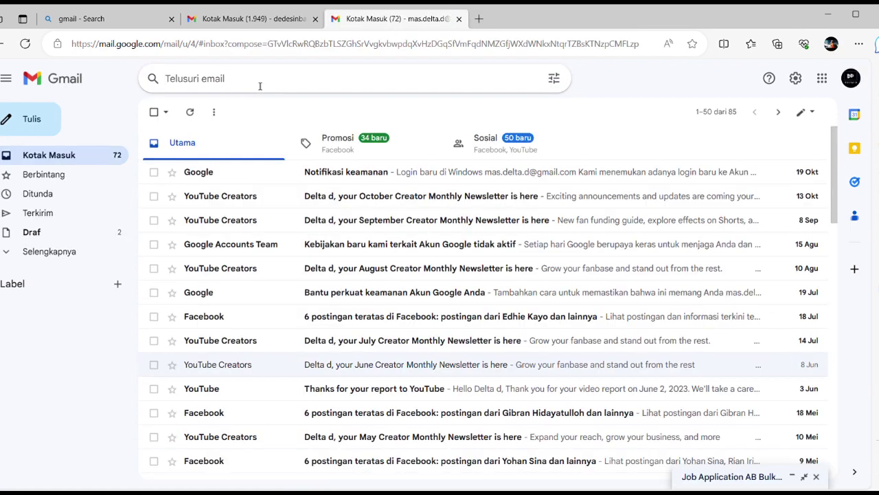
click(259, 86)
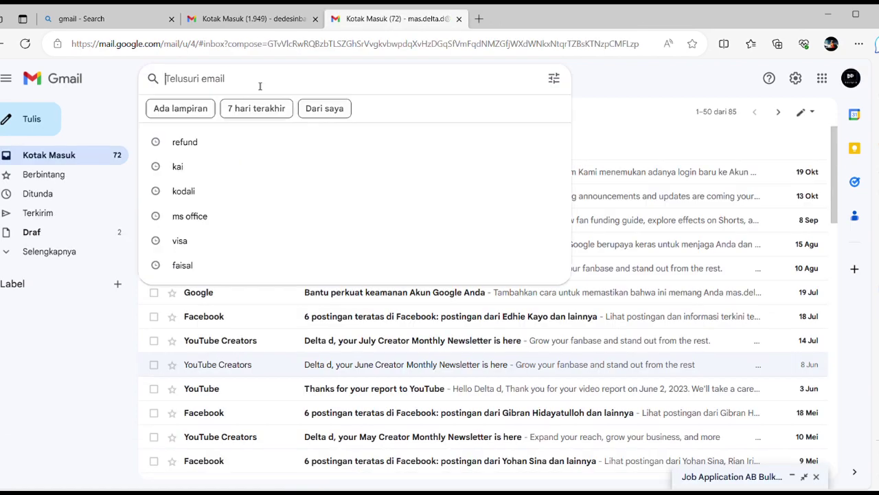
- Search the main account's mailbox for 'second Officer'
text(se)
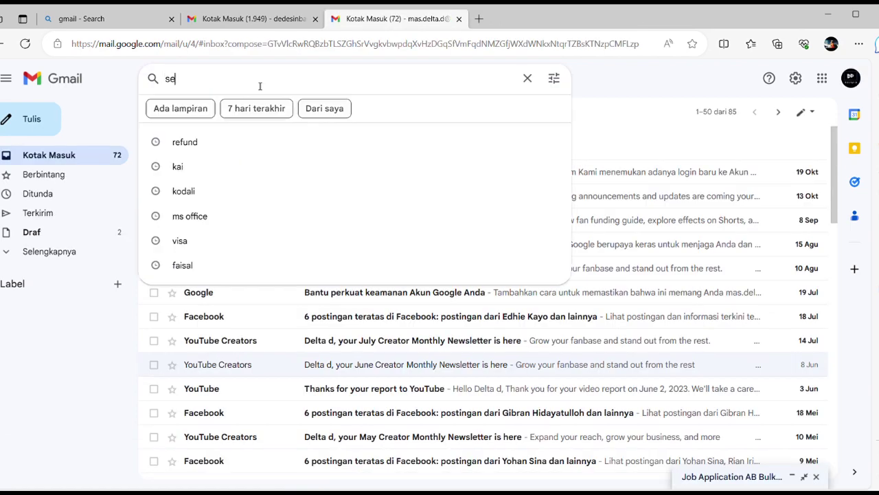
text(cond Officer)
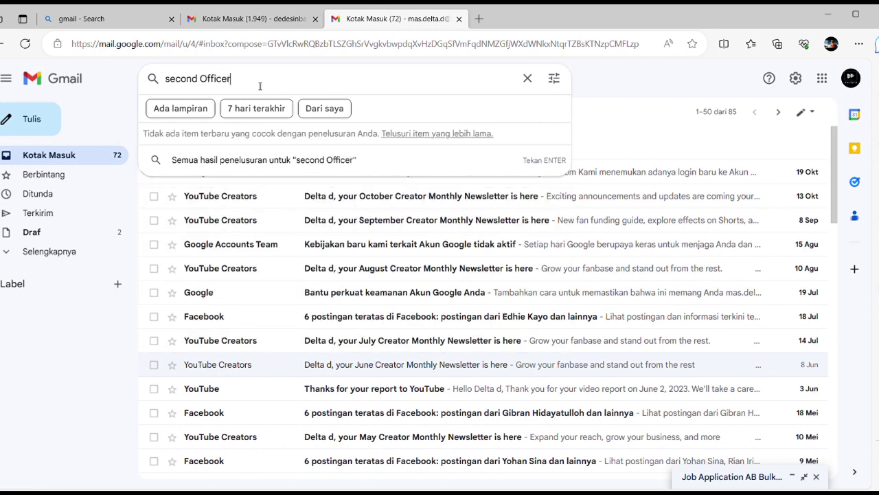
key(Return)
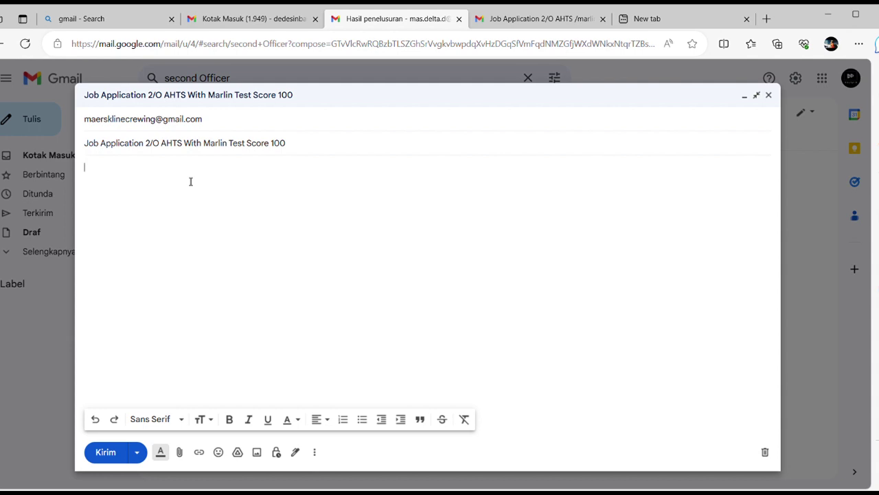
- Paste the cover letter into the draft body and dismiss the confidential-mode tip
key(ctrl+v)
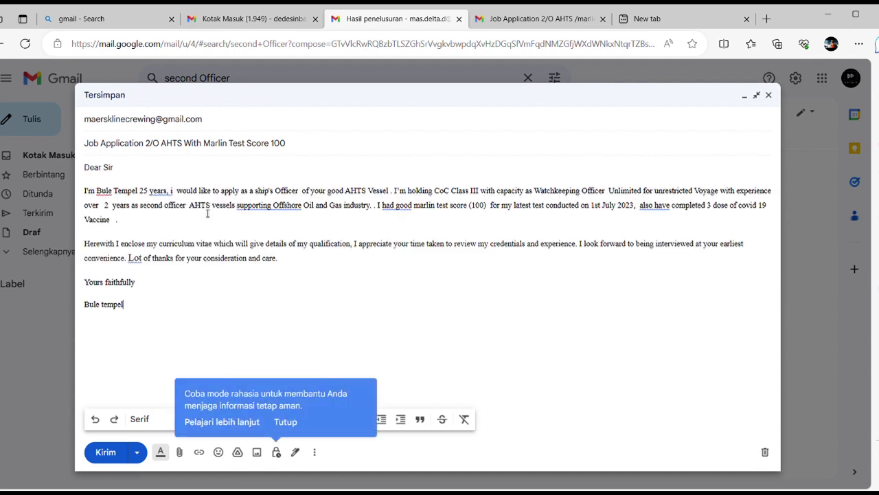
click(286, 422)
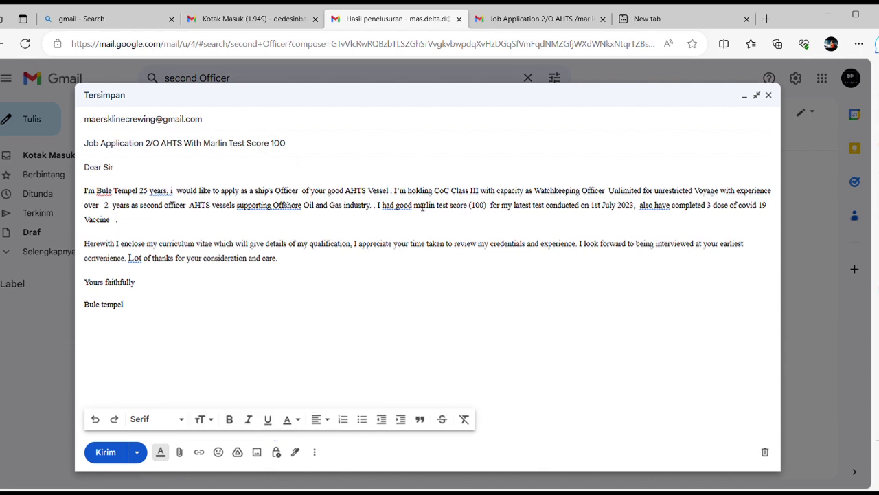